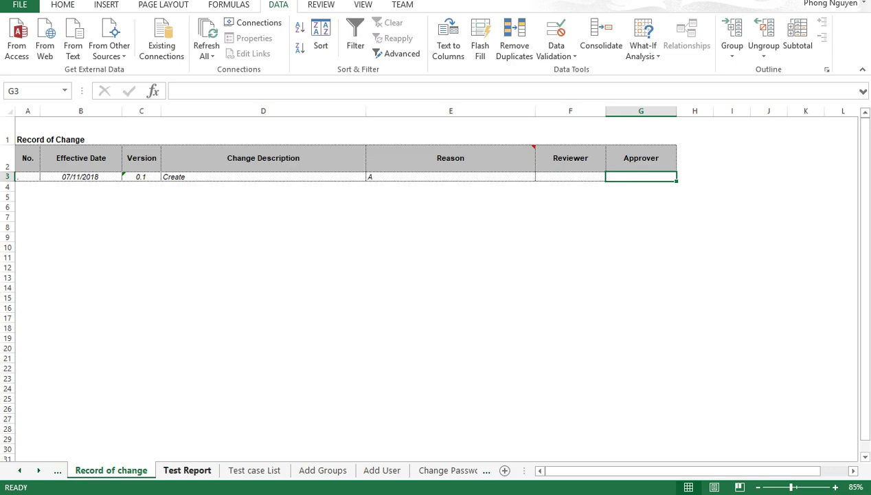
# View the Test Report sheet and look through the function list on the Test case List sheet.
pyautogui.click(187, 471)
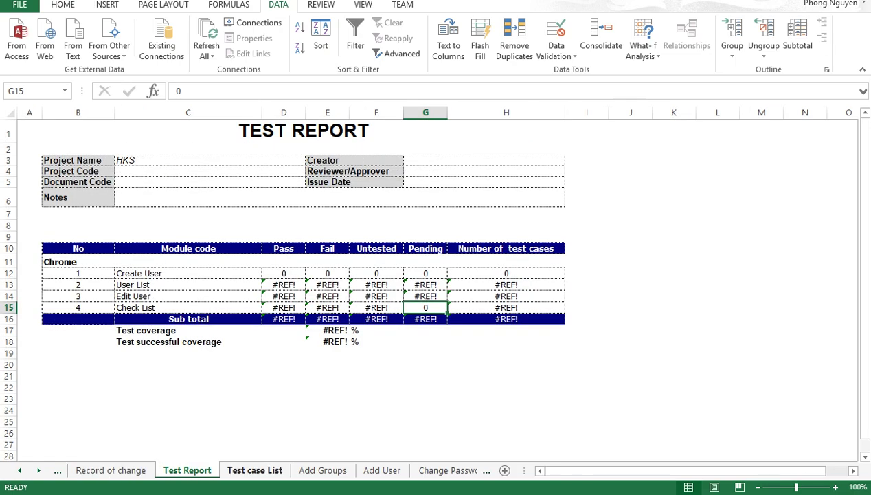
pyautogui.hotkey('ctrl', 'pagedown')
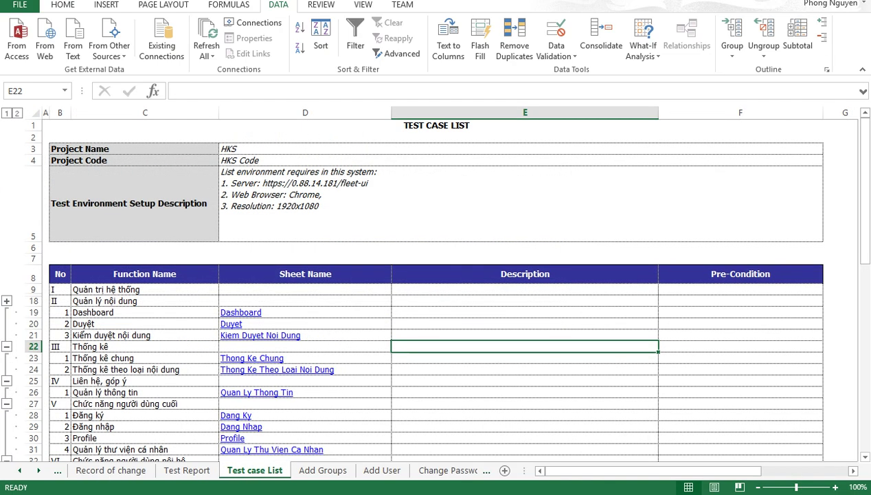
pyautogui.scroll(-10, 454, 288)
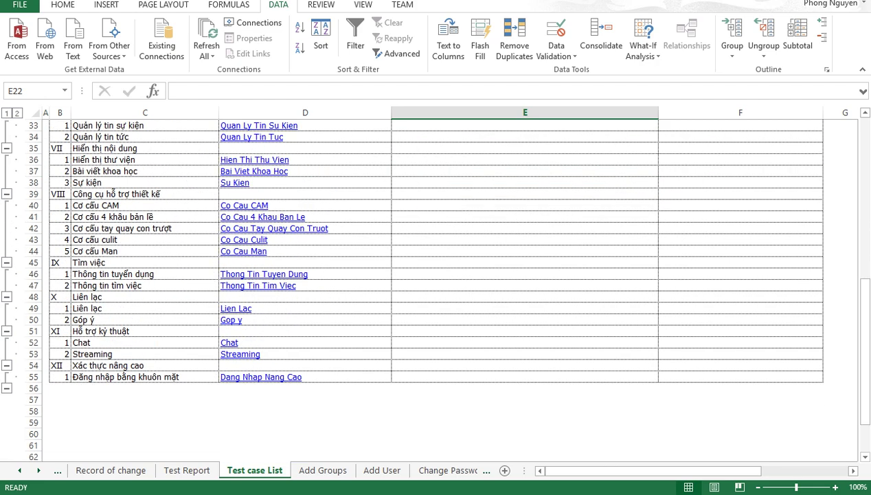
pyautogui.scroll(10, 454, 288)
# Expand the collapsed rows under Quản trị hệ thống in the test case list and go through its functions.
pyautogui.click(144, 289)
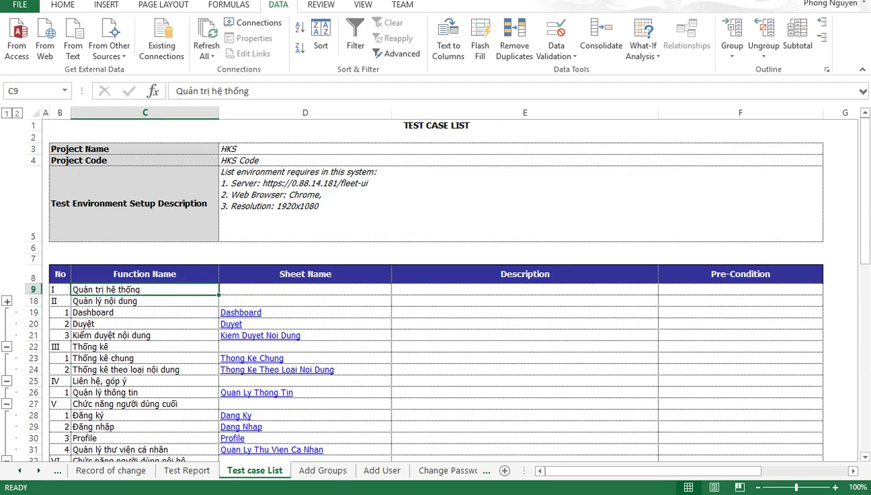
pyautogui.click(6, 300)
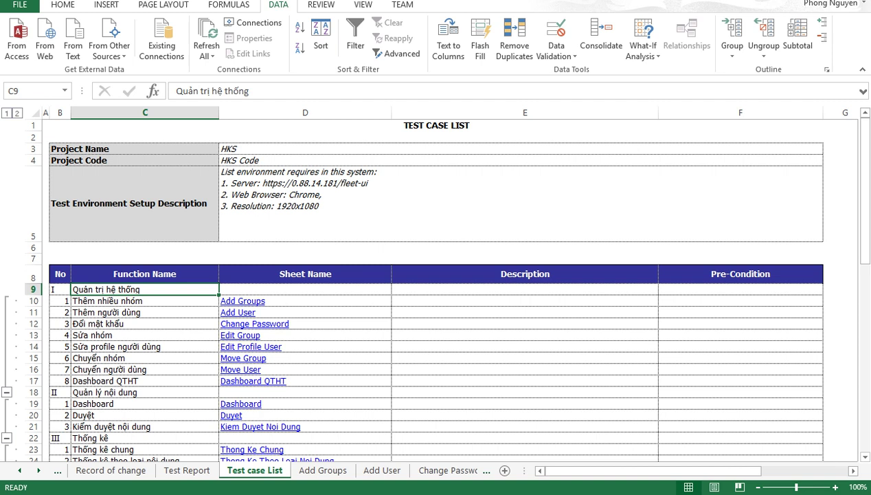
pyautogui.click(144, 274)
pyautogui.click(144, 301)
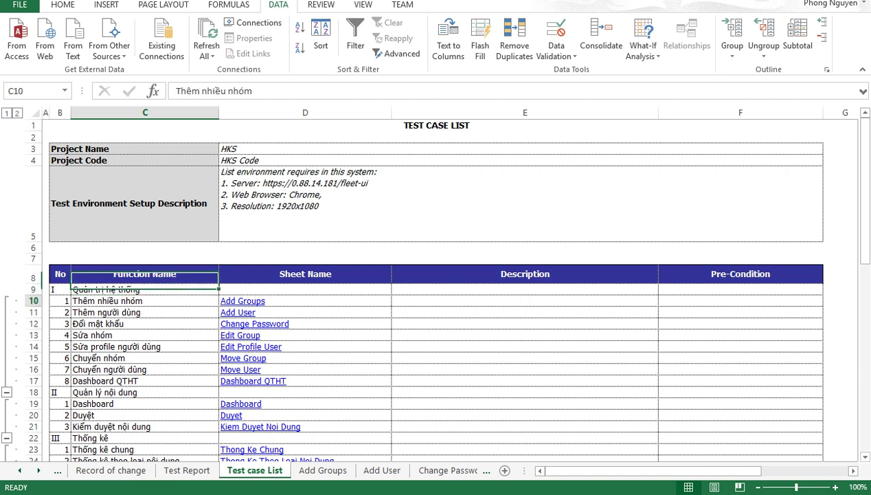
pyautogui.click(144, 313)
pyautogui.click(145, 335)
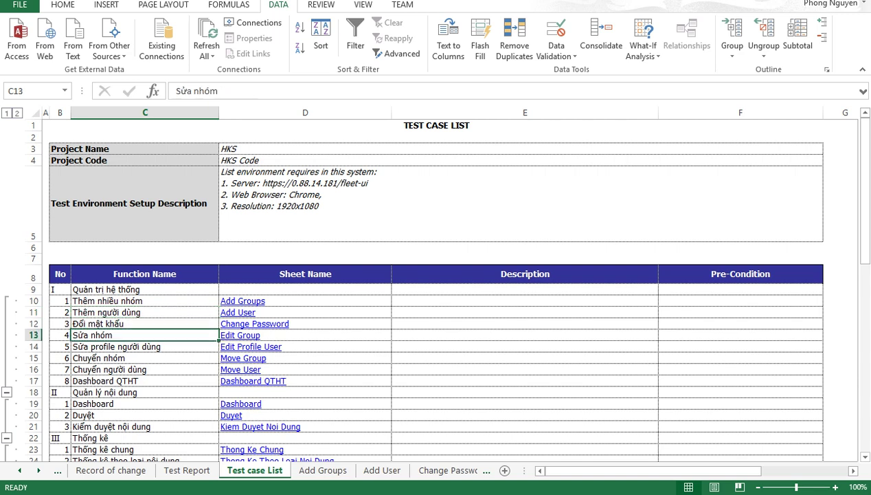
# Examine the function names in the end-user section of the test case list and the Sheet Name column header.
pyautogui.scroll(-5, 144, 316)
pyautogui.click(144, 297)
pyautogui.press('Up')
pyautogui.press('Up')
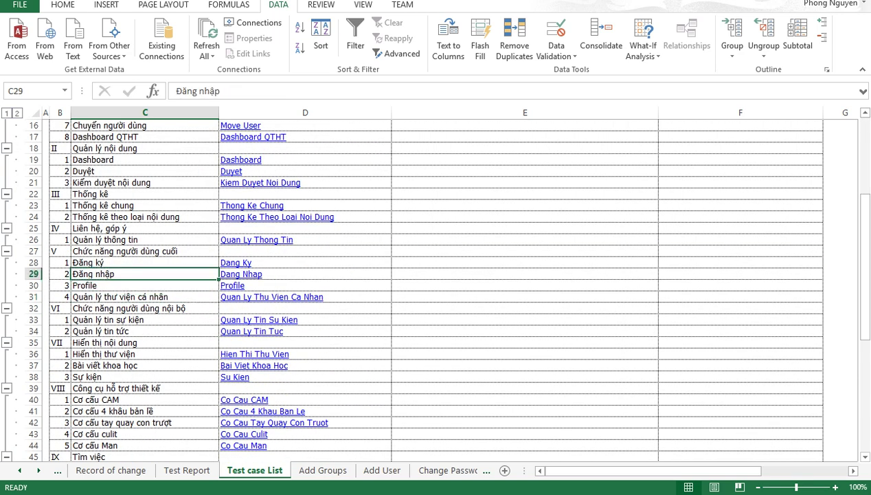
pyautogui.press('Down')
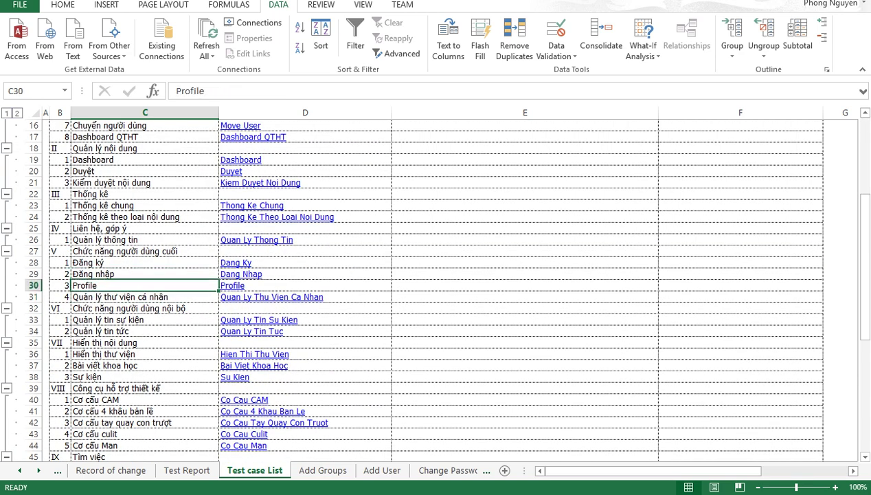
pyautogui.scroll(5, 305, 289)
pyautogui.click(306, 274)
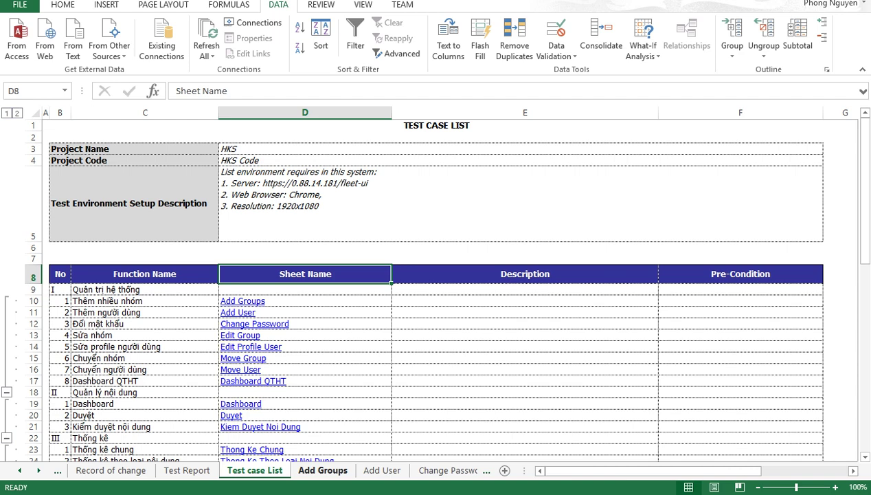
# Look through all function groups and their linked sheet names, including the final function, Đăng nhập bằng khuôn mặt.
pyautogui.scroll(-12, 436, 288)
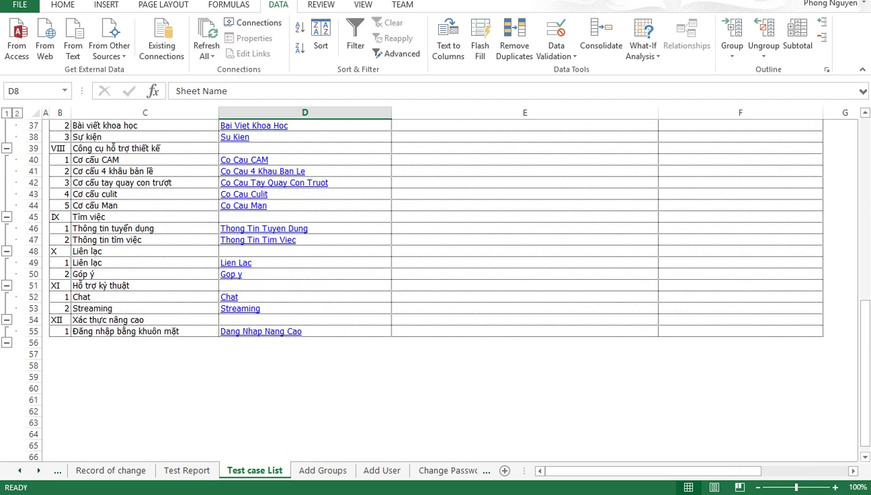
pyautogui.click(145, 331)
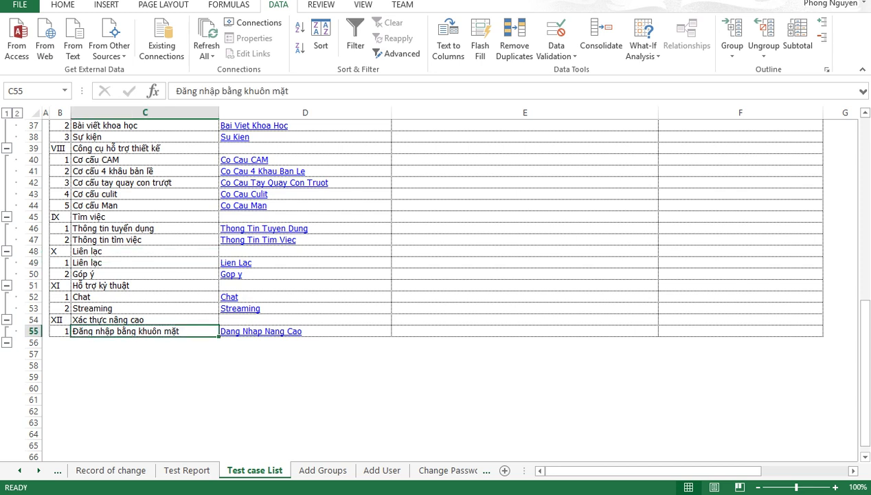
pyautogui.scroll(12, 435, 289)
pyautogui.scroll(-3, 436, 289)
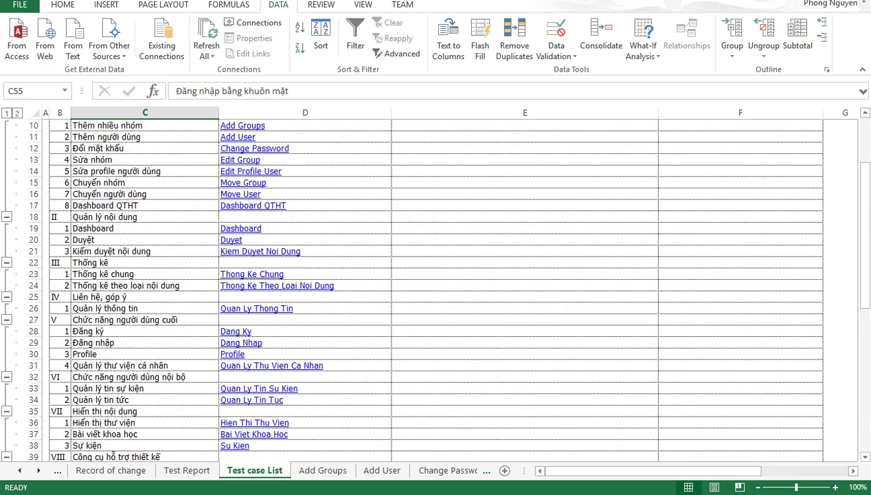
pyautogui.scroll(2, 435, 288)
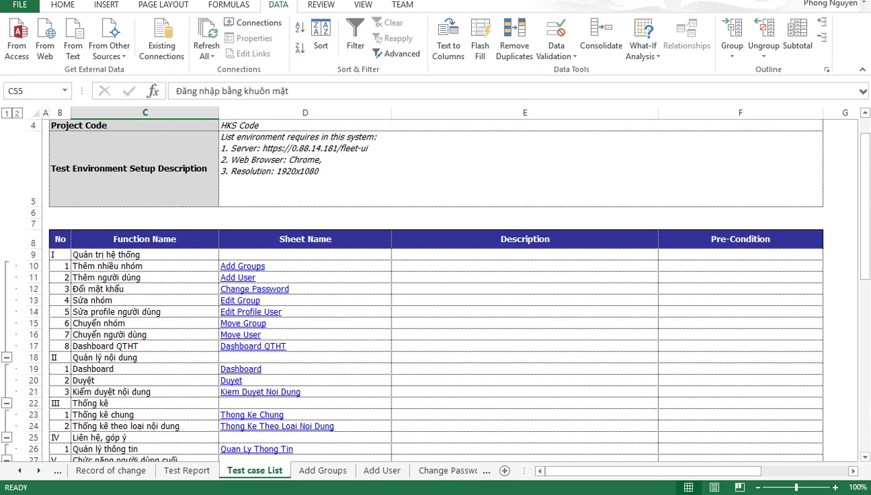
pyautogui.scroll(-4, 435, 288)
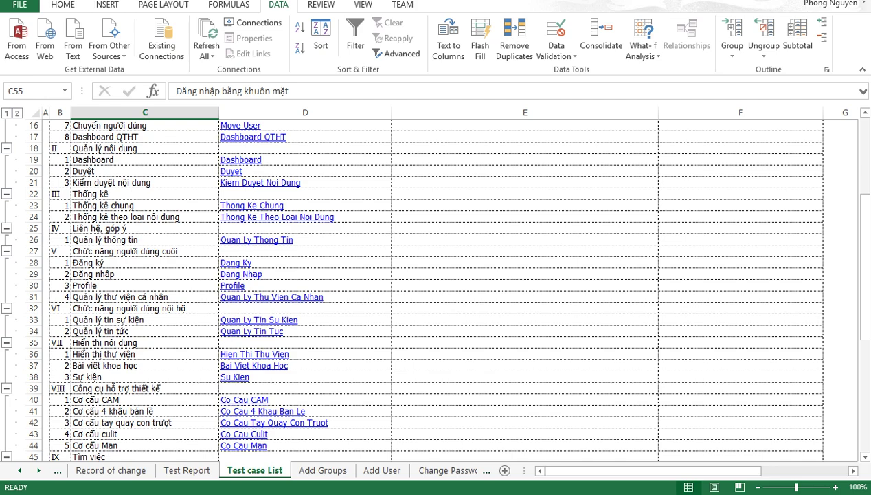
pyautogui.scroll(-3, 436, 289)
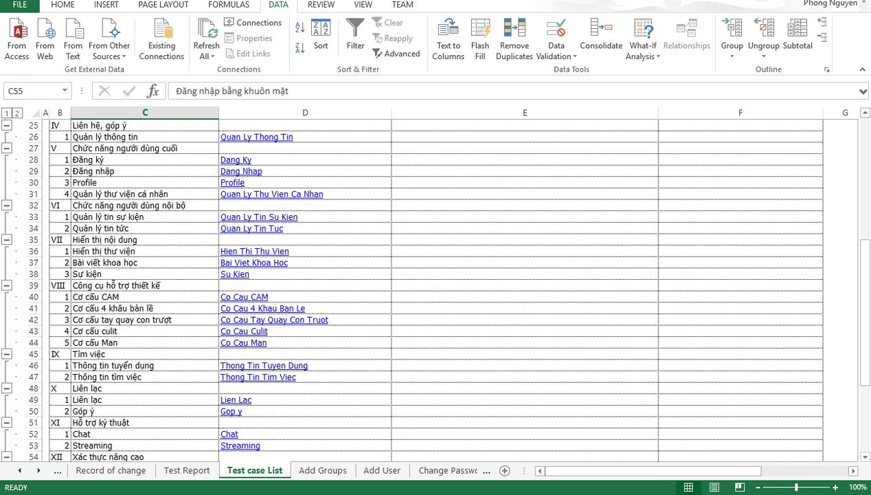
pyautogui.scroll(8, 436, 289)
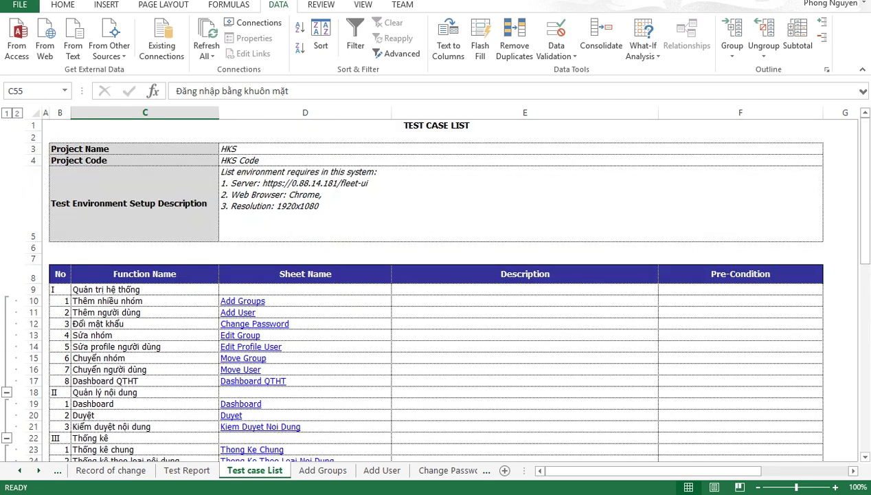
pyautogui.scroll(-6, 436, 289)
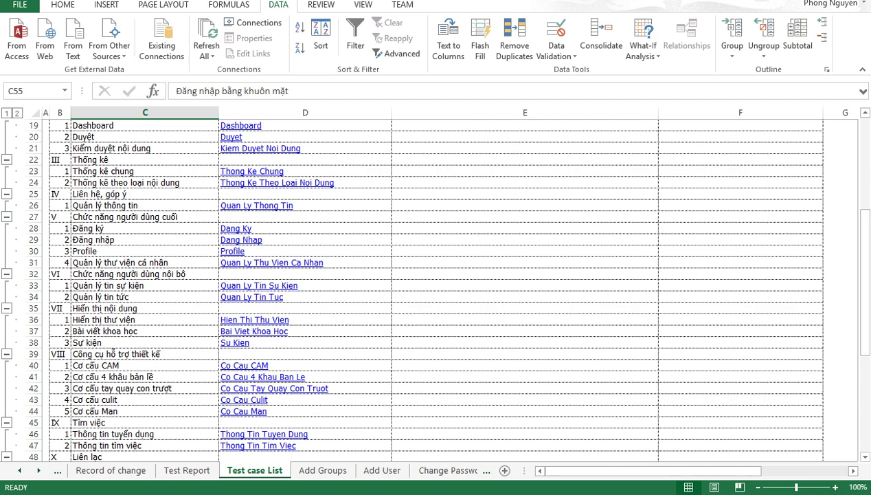
# Open the Add Groups sheet and examine its Module Code, Test requirement, Req ID and Tester fields.
pyautogui.click(323, 470)
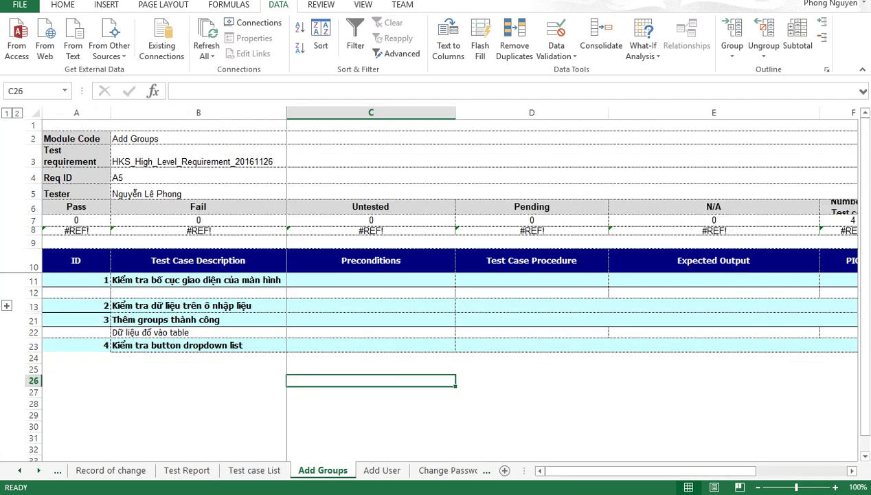
pyautogui.click(199, 192)
pyautogui.click(200, 138)
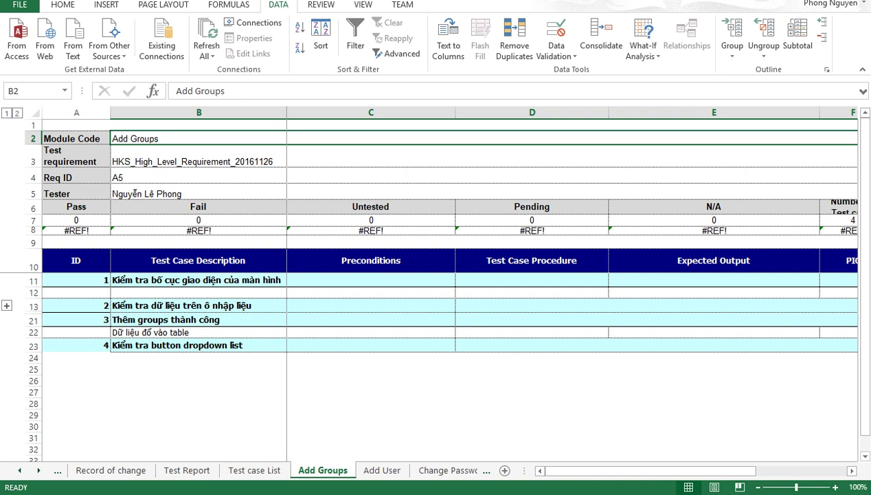
pyautogui.click(76, 157)
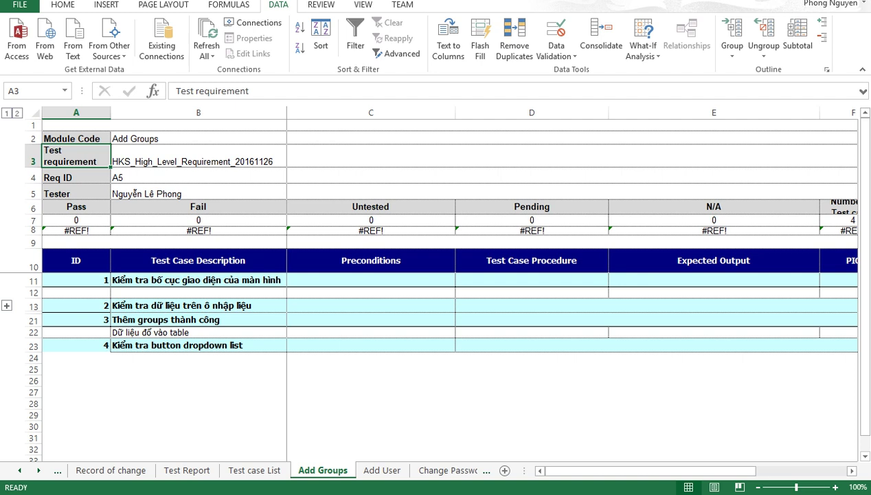
pyautogui.click(199, 161)
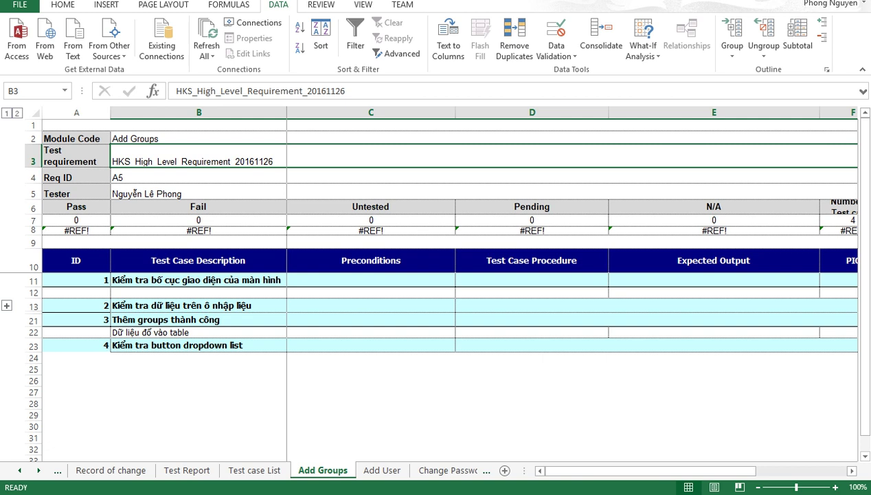
pyautogui.click(199, 177)
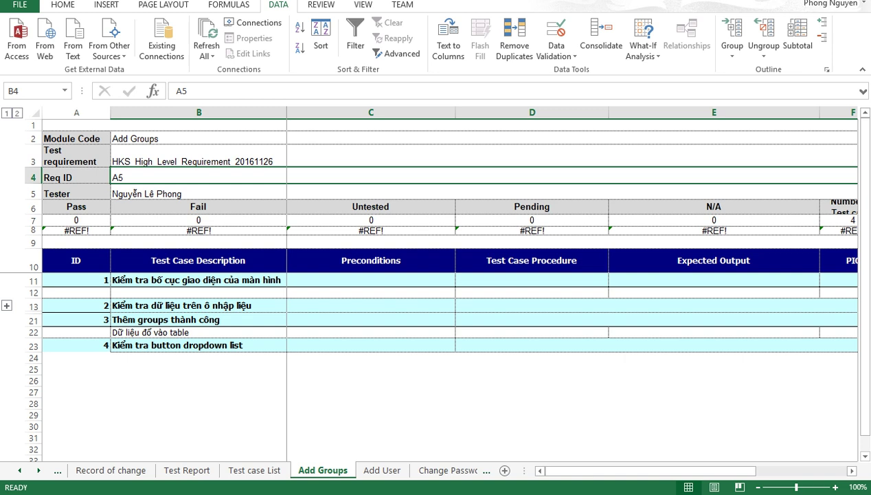
pyautogui.click(76, 193)
pyautogui.click(158, 193)
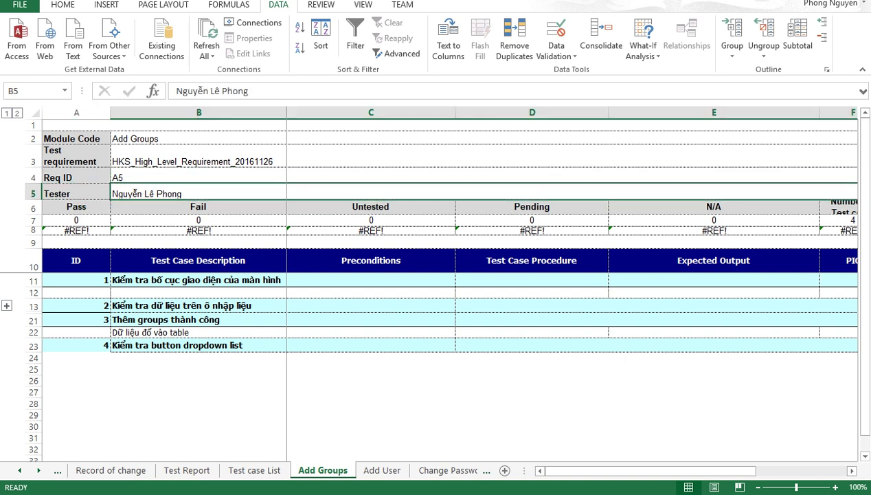
pyautogui.moveTo(158, 139); pyautogui.dragTo(158, 193)
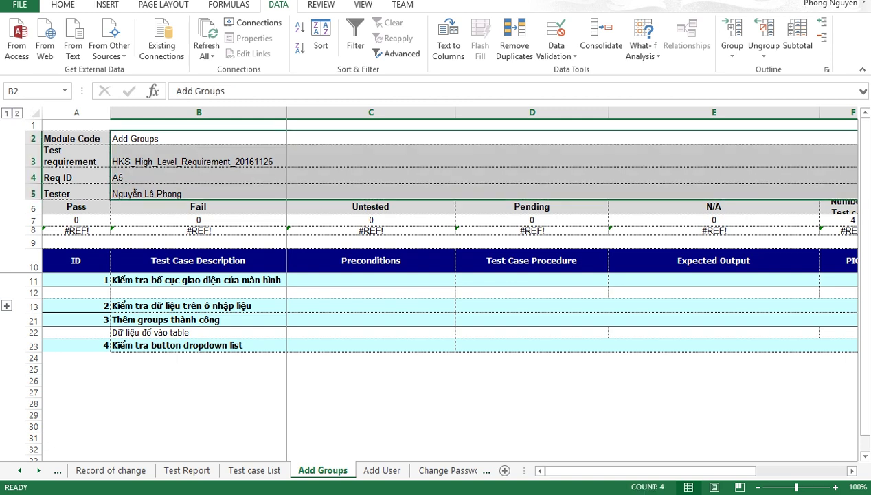
pyautogui.click(199, 176)
# Review the Test Case Description column and expand the collapsed rows under Kiểm tra dữ liệu trên ô nhập liệu.
pyautogui.click(198, 293)
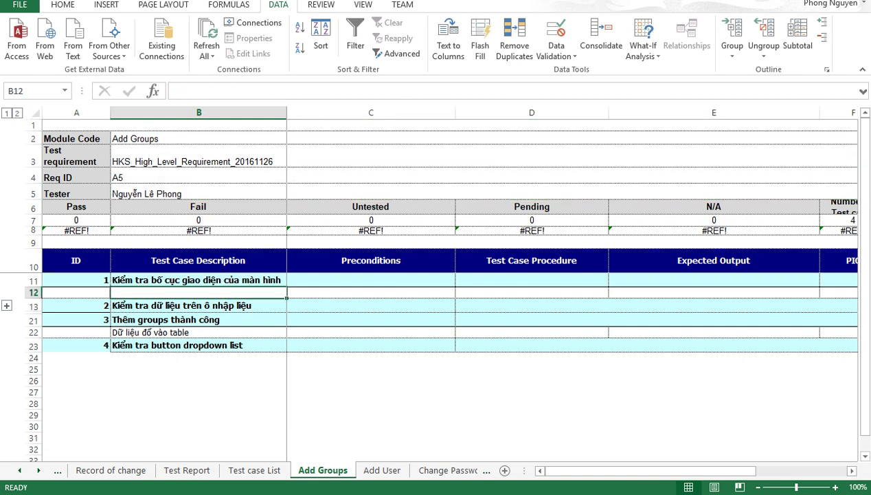
pyautogui.click(199, 261)
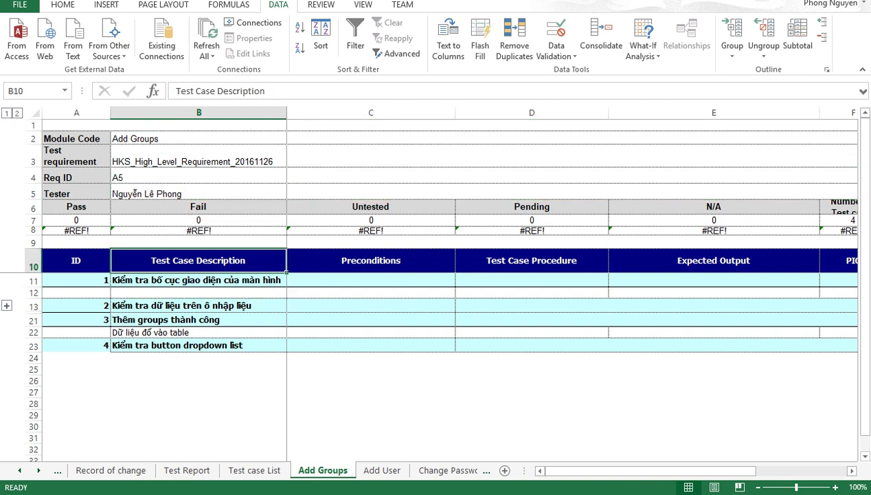
pyautogui.click(198, 280)
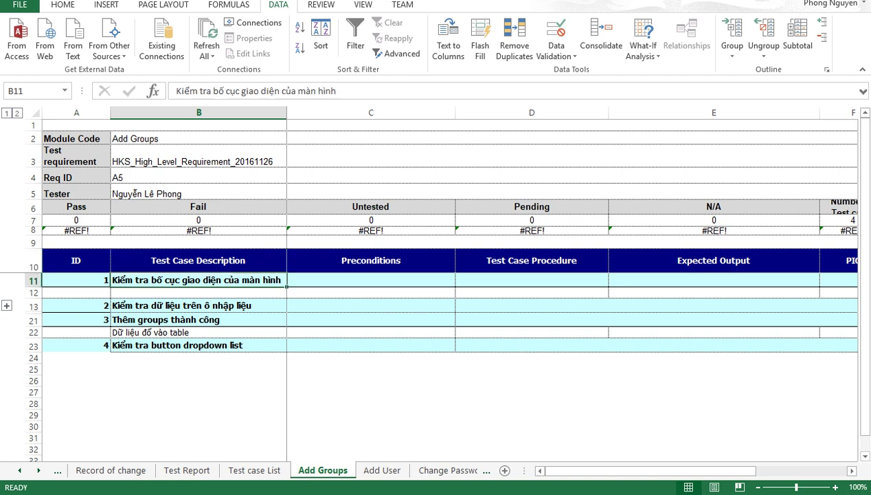
pyautogui.click(7, 305)
pyautogui.click(199, 305)
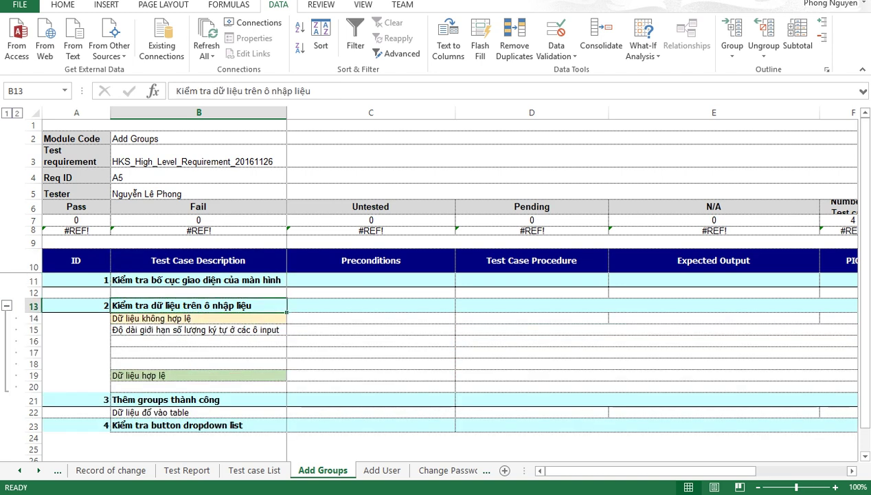
# Examine the test case rows 11 to 23 on the Add Groups sheet, including the layout and input data checks.
pyautogui.moveTo(75, 280); pyautogui.dragTo(450, 425)
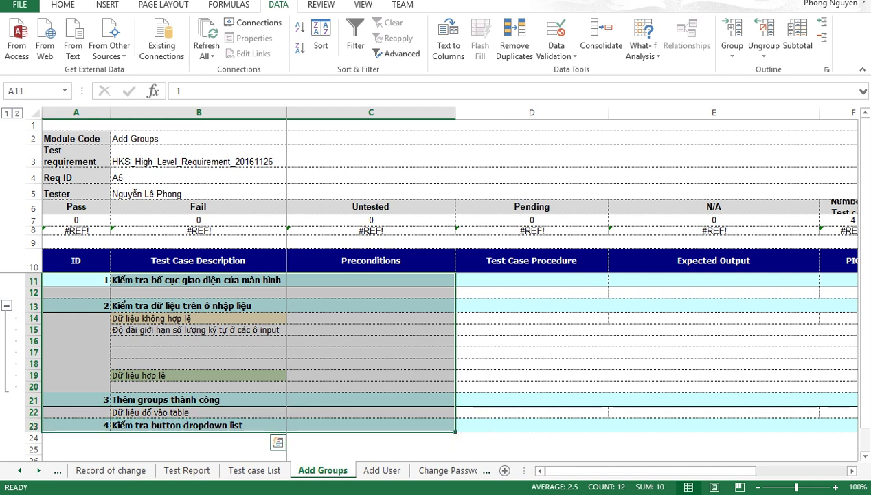
pyautogui.click(714, 341)
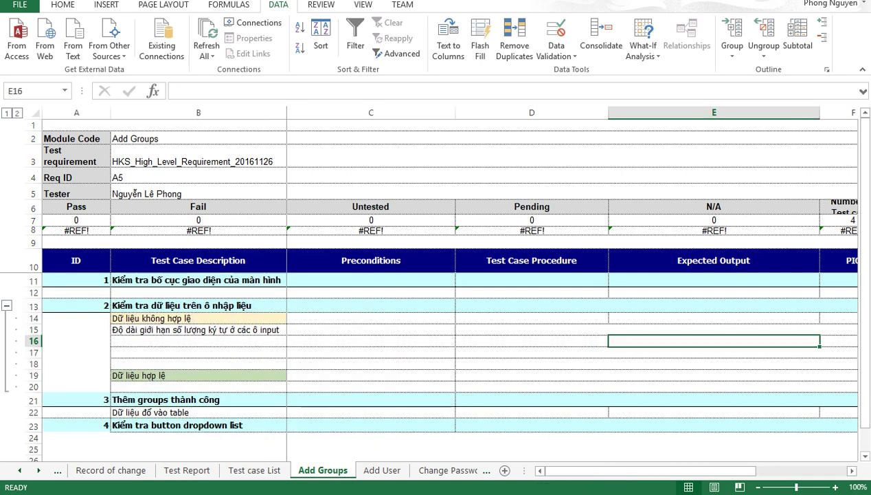
pyautogui.moveTo(371, 318); pyautogui.dragTo(371, 341)
pyautogui.click(371, 363)
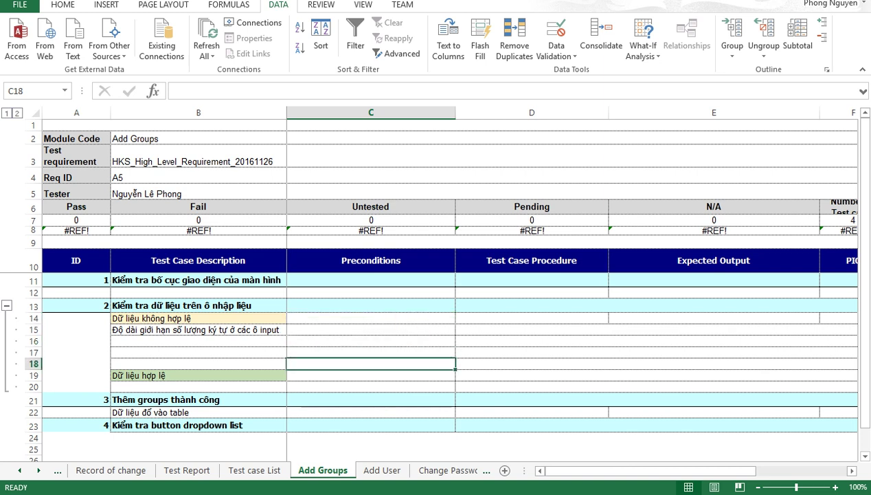
pyautogui.click(198, 341)
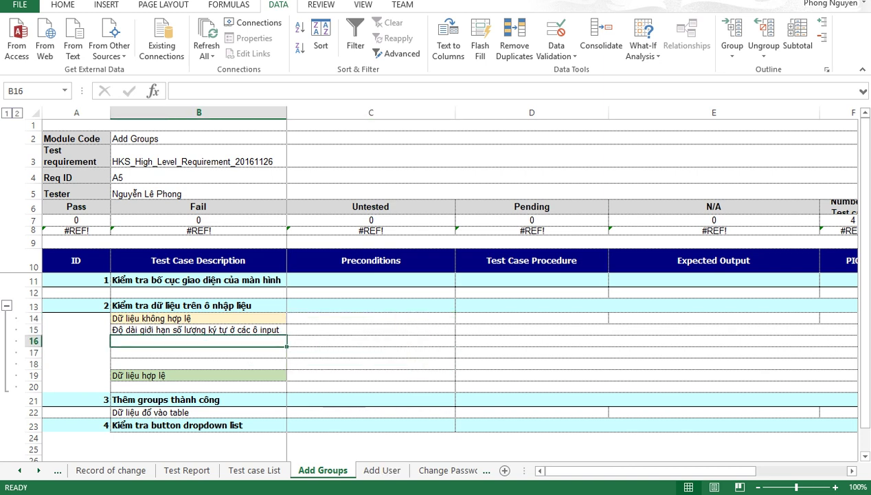
pyautogui.click(199, 363)
pyautogui.click(199, 280)
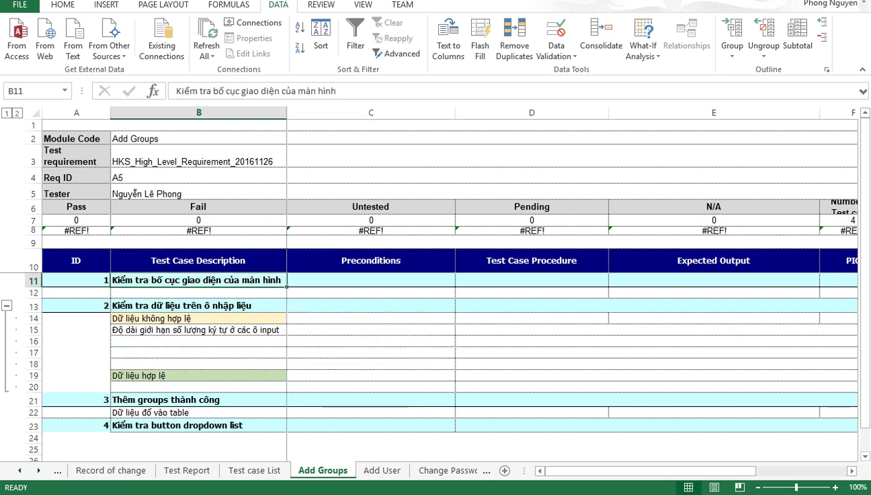
pyautogui.click(199, 306)
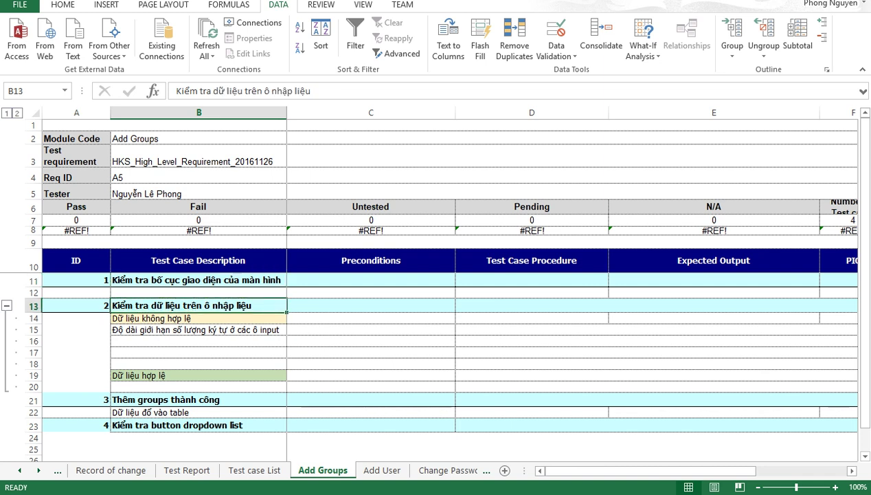
# Check the Thêm groups thành công test case against the addGroups page screenshot in Photos, returning to the Group4_HKS_TestCase_v0.1 workbook.
pyautogui.click(199, 399)
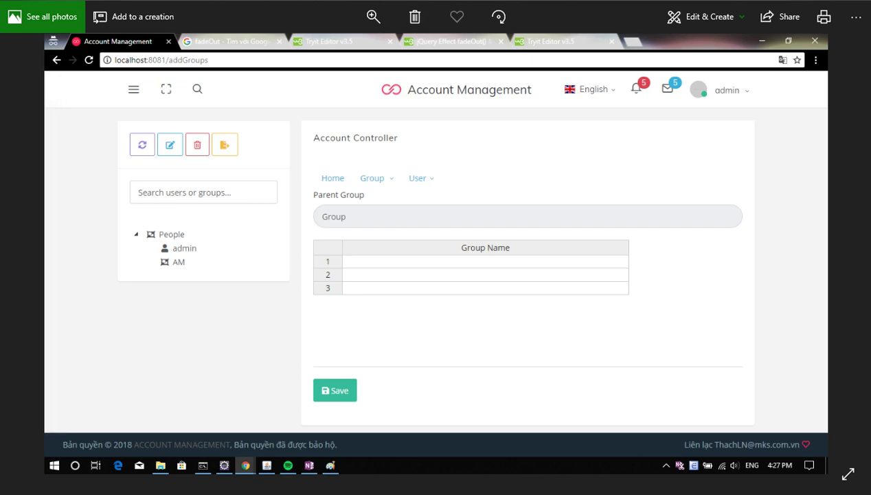
pyautogui.moveTo(2, 140)
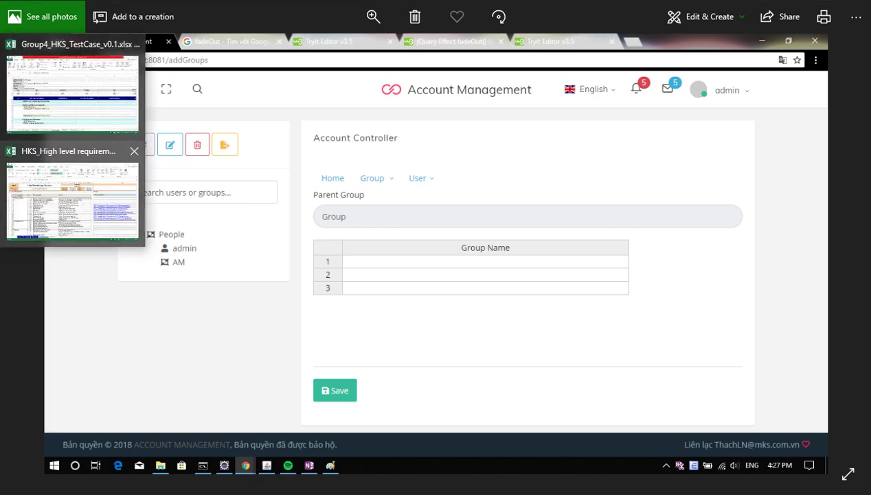
pyautogui.click(72, 92)
pyautogui.click(72, 89)
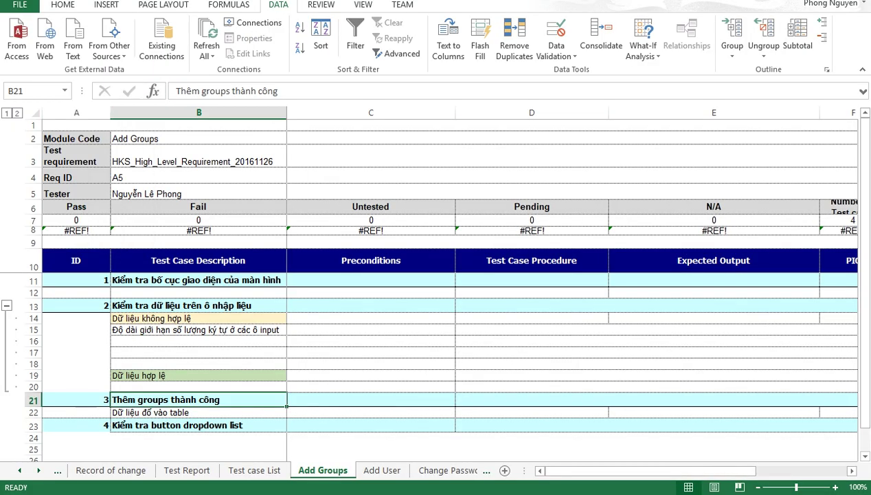
# Examine the screen layout test case in row 11 and the input data checks in rows 13 to 16.
pyautogui.click(199, 280)
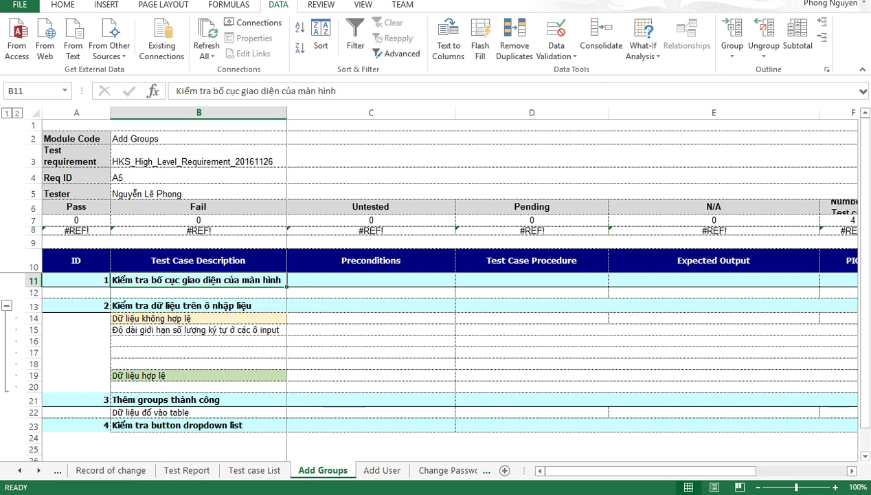
pyautogui.moveTo(199, 318); pyautogui.dragTo(198, 341)
pyautogui.click(199, 341)
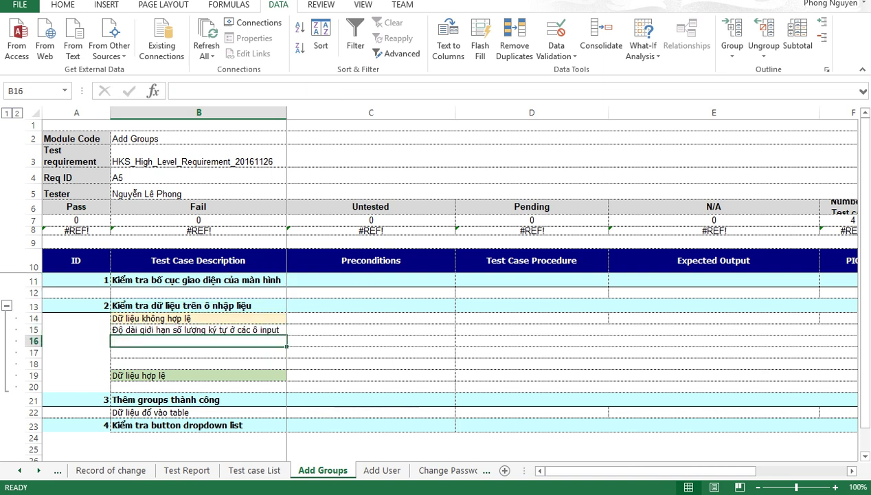
pyautogui.click(199, 330)
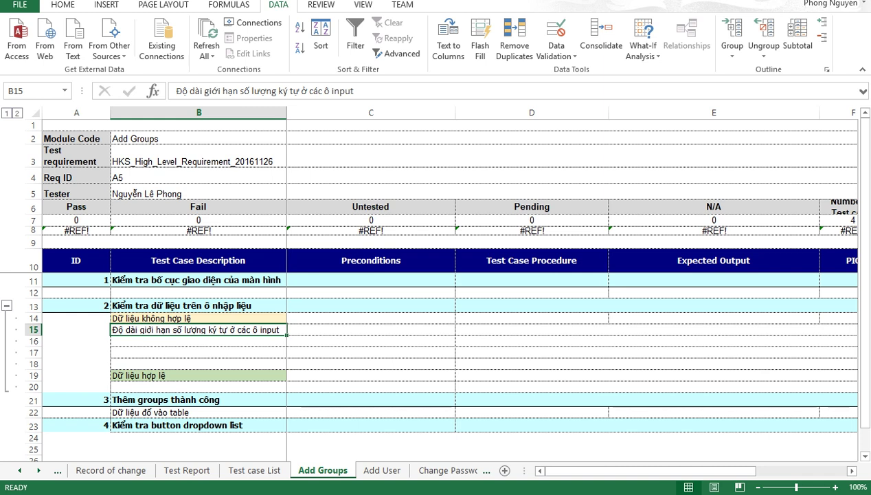
pyautogui.hotkey('ctrl', 'Up')
pyautogui.hotkey('ctrl', 'Up')
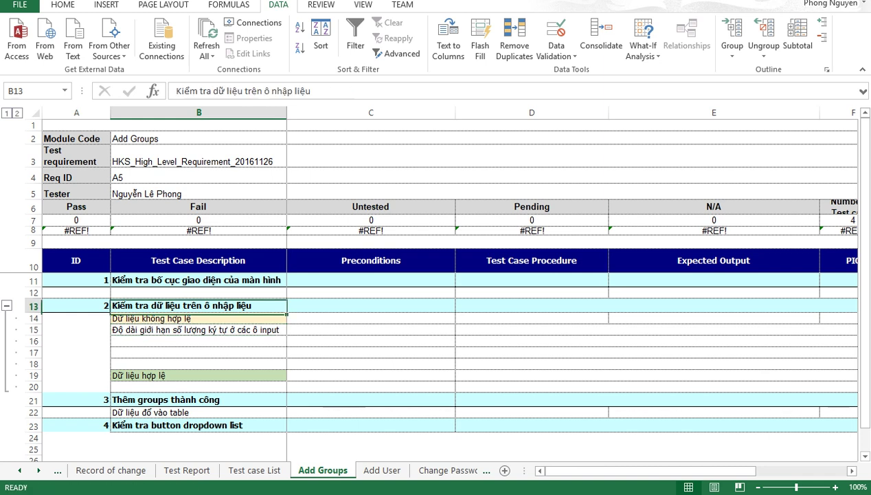
pyautogui.hotkey('ctrl', 'Down')
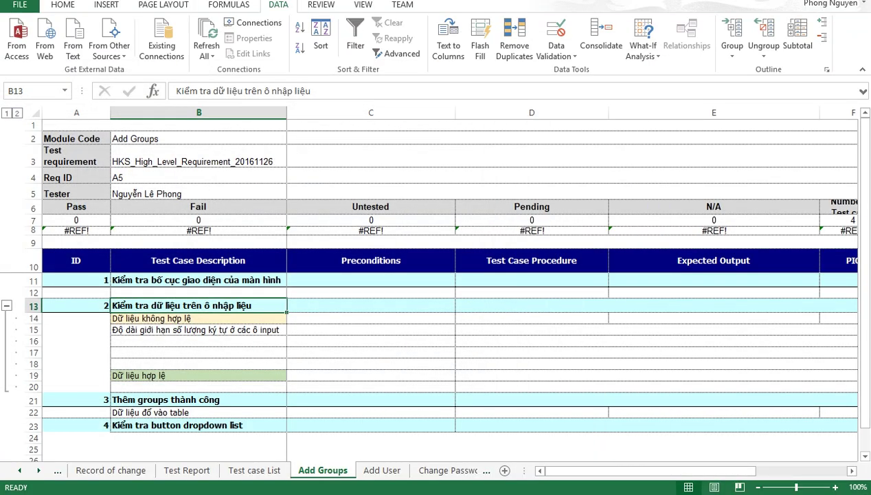
# Review the Dữ liệu không hợp lệ and Dữ liệu hợp lệ sections, including the input character-length check and the blank row below it.
pyautogui.click(199, 319)
pyautogui.click(199, 305)
pyautogui.click(198, 318)
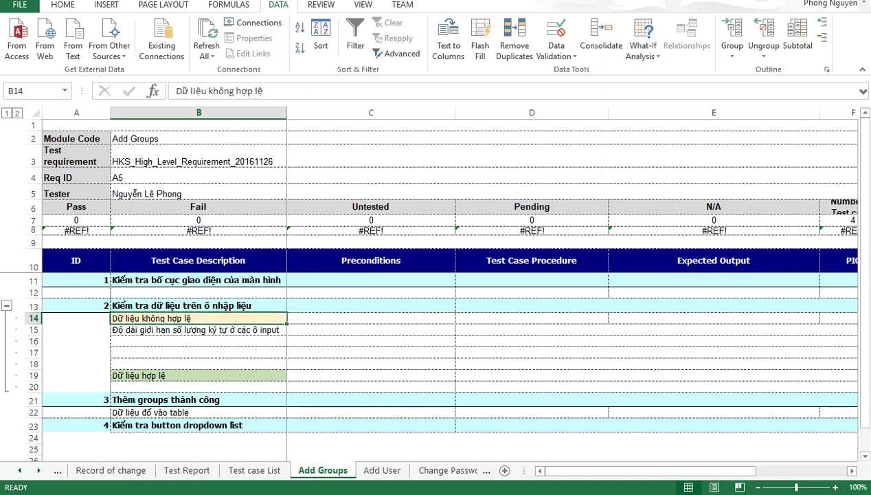
pyautogui.click(199, 375)
pyautogui.click(198, 318)
pyautogui.click(199, 330)
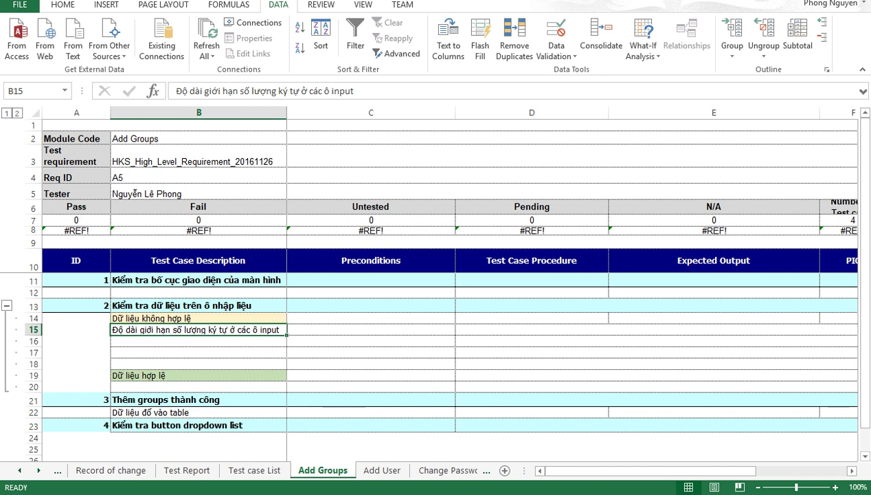
pyautogui.click(199, 341)
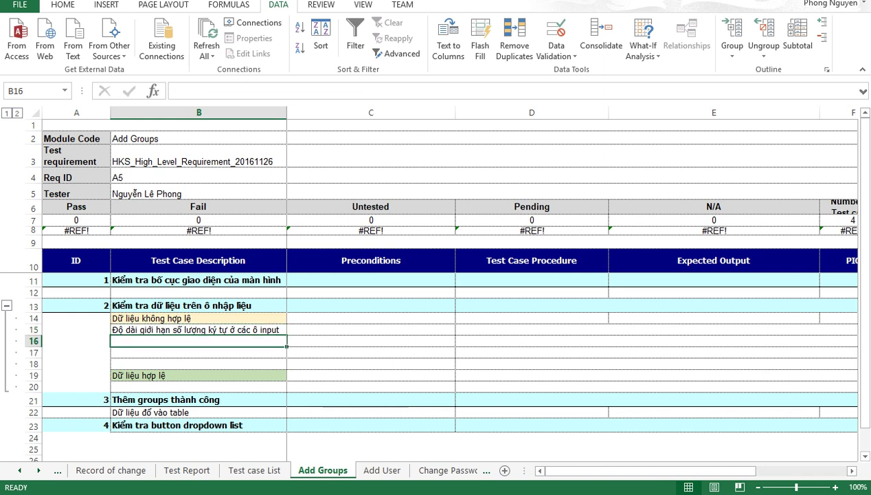
pyautogui.click(199, 330)
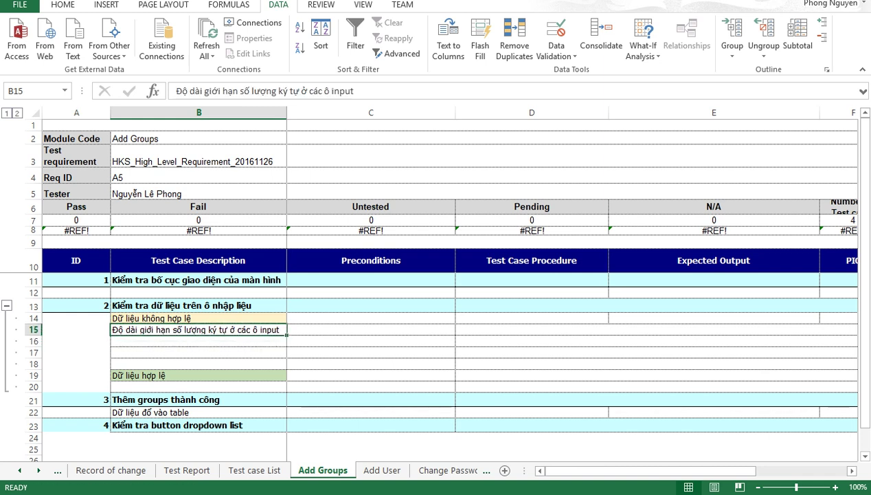
pyautogui.click(198, 341)
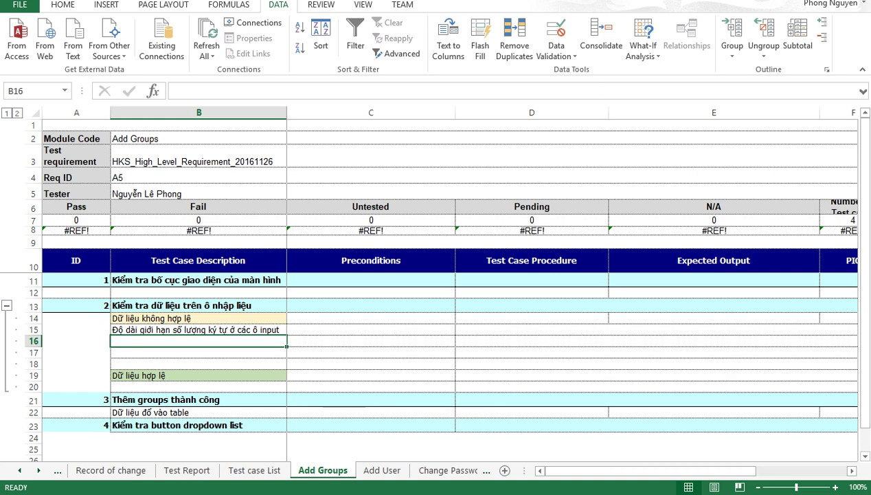
pyautogui.click(199, 330)
pyautogui.click(199, 341)
pyautogui.scroll(-2, 439, 364)
pyautogui.scroll(2, 440, 364)
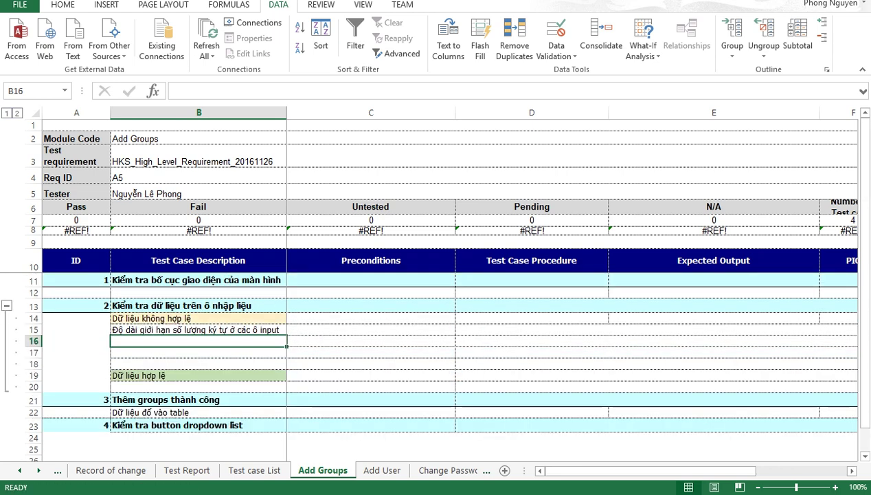
# Select a Test Case Description cell, switch to Photos and browse from the addGroups screenshot to the editGroup page screenshot.
pyautogui.scroll(-2, 440, 364)
pyautogui.click(199, 326)
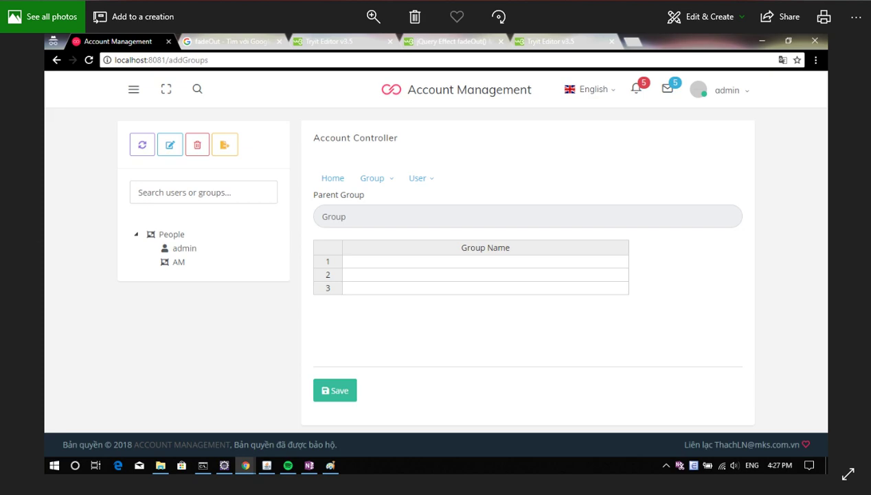
pyautogui.press('Right')
pyautogui.press('Right')
pyautogui.press('Right')
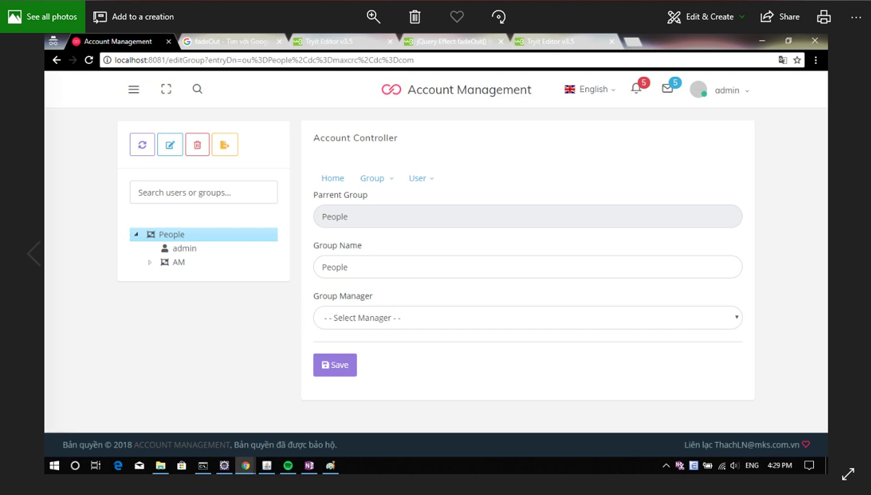
# View the Requirement sheet of the HKS high level requirement workbook, returning to Kiểm tra button dropdown list on the Add Groups sheet.
pyautogui.moveTo(1, 143)
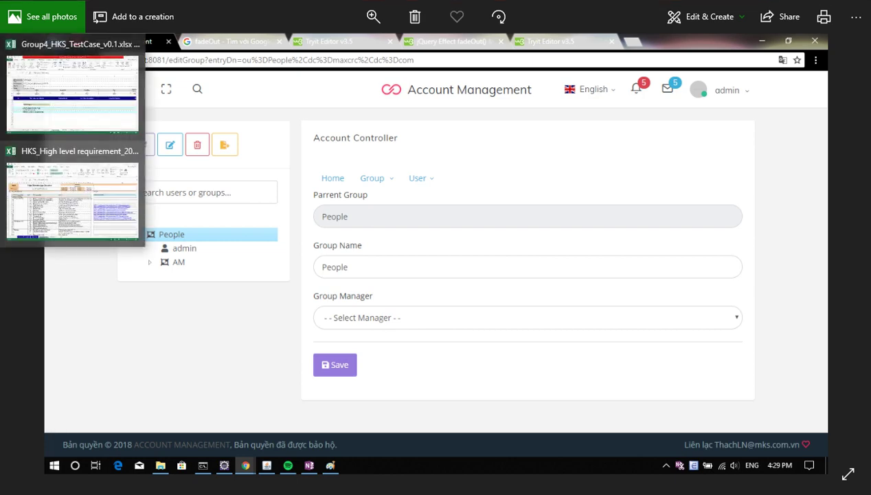
pyautogui.click(72, 199)
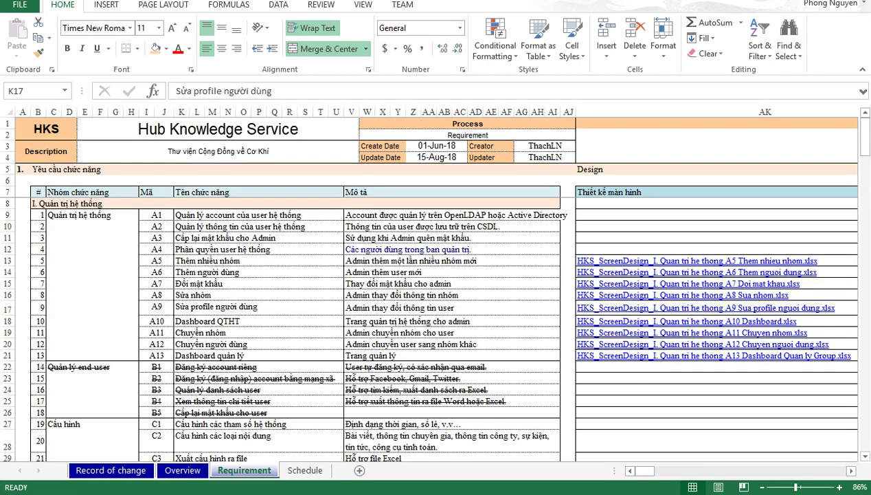
pyautogui.click(72, 89)
pyautogui.click(199, 351)
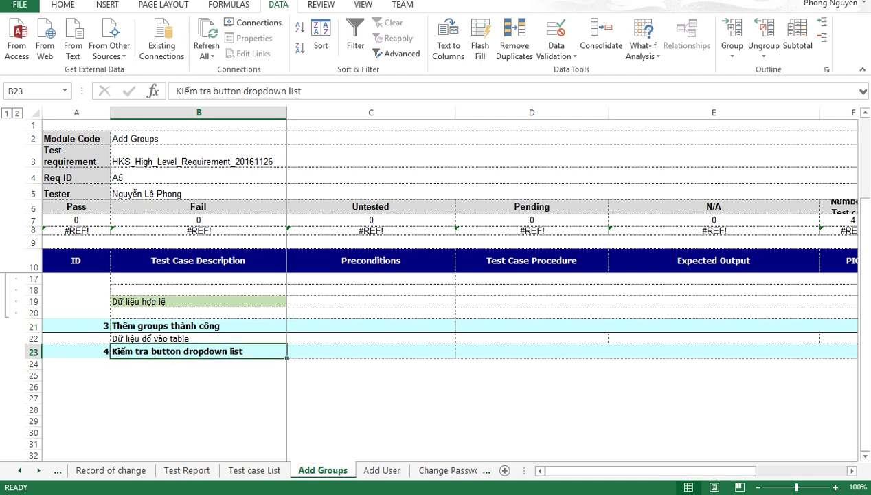
# Examine the Thêm groups thành công test case and its Dữ liệu đổ vào table row on the Add Groups sheet.
pyautogui.click(198, 365)
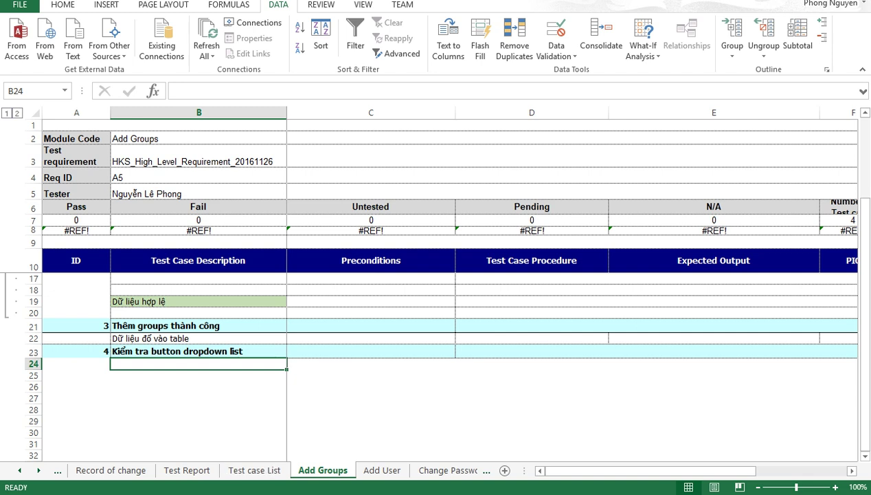
pyautogui.click(199, 326)
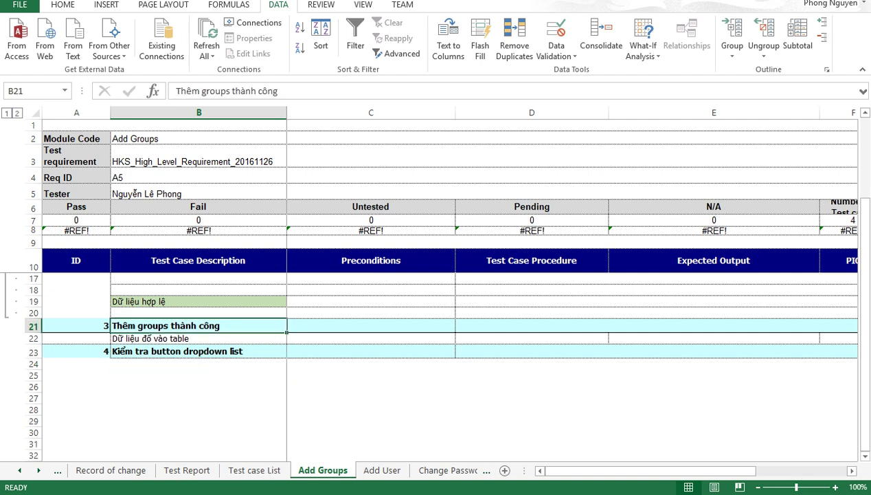
pyautogui.click(198, 339)
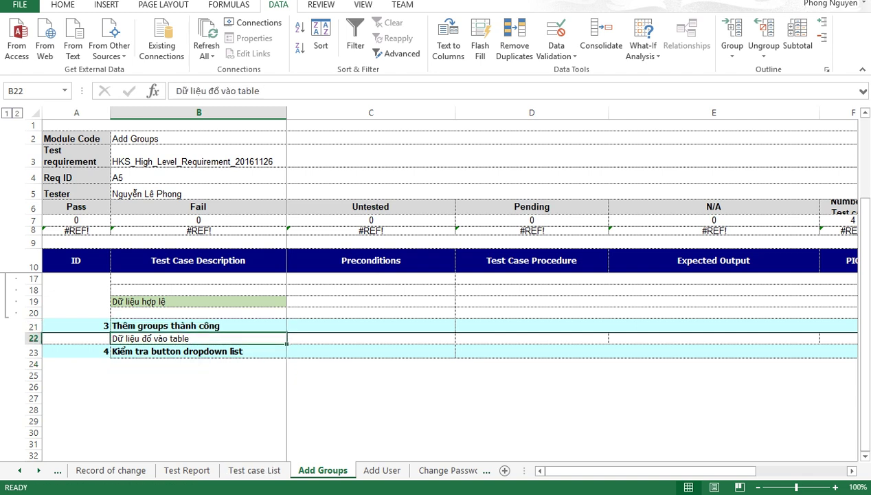
pyautogui.click(199, 326)
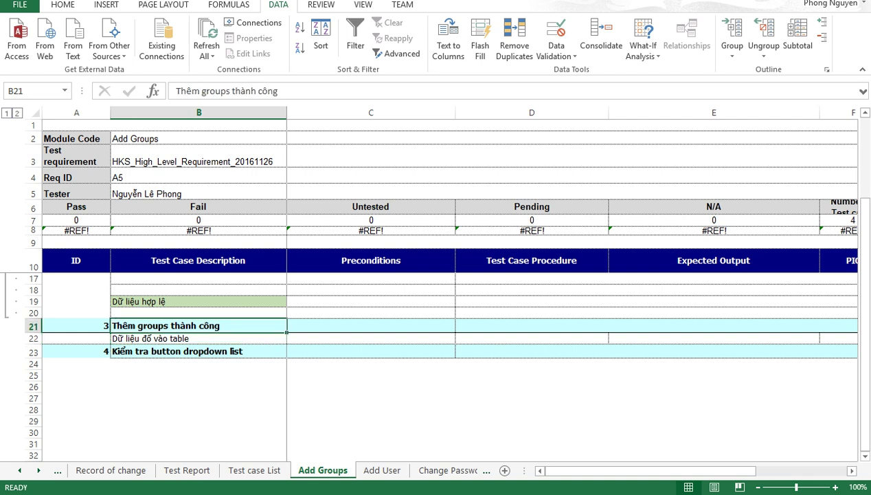
pyautogui.click(198, 338)
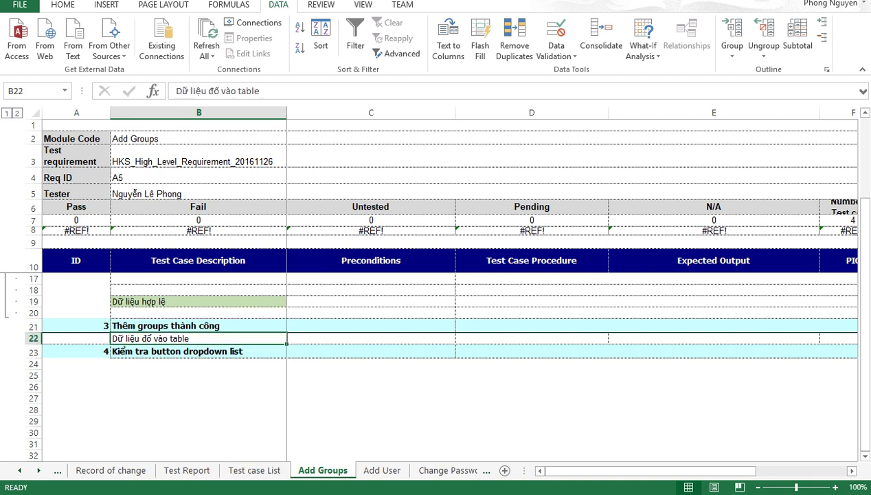
pyautogui.scroll(2, 440, 364)
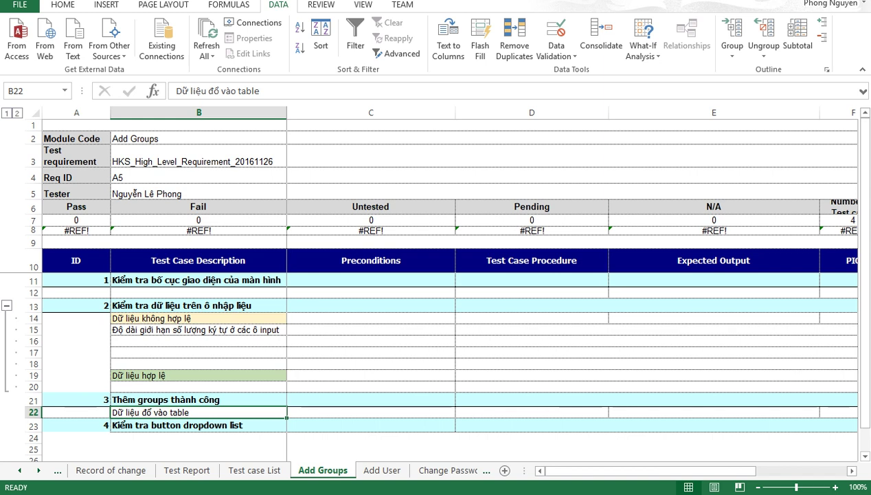
# Group rows 14 to 20 under Kiểm tra dữ liệu trên ô nhập liệu by rows, and test collapsing and expanding the group.
pyautogui.moveTo(199, 318); pyautogui.dragTo(198, 387)
pyautogui.click(732, 31)
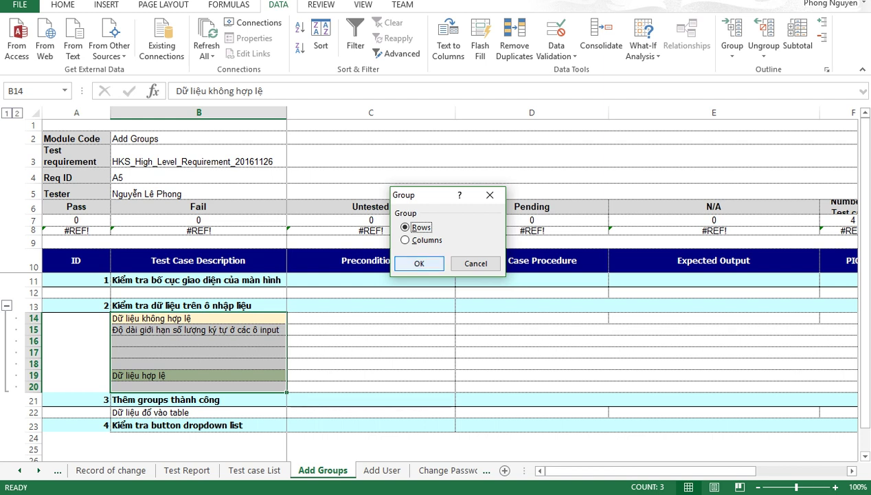
pyautogui.press('Return')
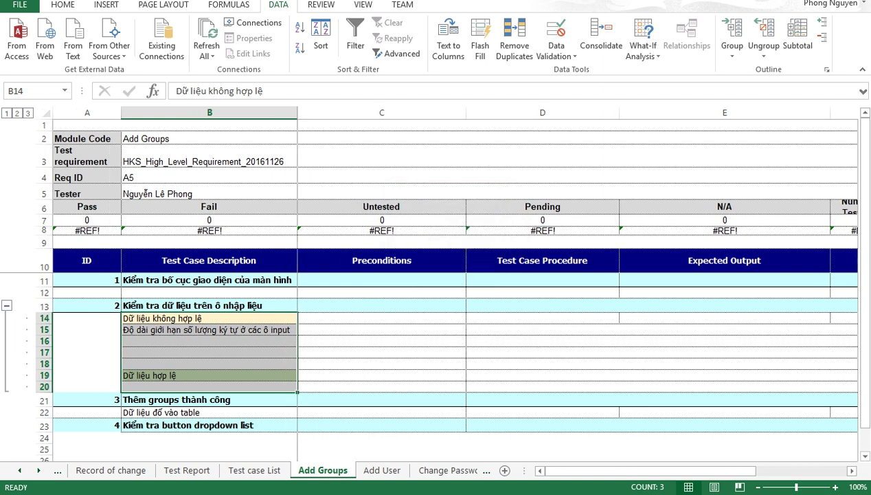
pyautogui.click(7, 305)
pyautogui.click(7, 305)
# Insert an entire row above Kiểm tra button dropdown list and inspect the new row's description and precondition cells.
pyautogui.click(381, 341)
pyautogui.moveTo(381, 319)
pyautogui.mouseDown()
pyautogui.moveTo(381, 330)
pyautogui.moveTo(543, 375)
pyautogui.moveTo(542, 386)
pyautogui.mouseUp()
pyautogui.click(381, 412)
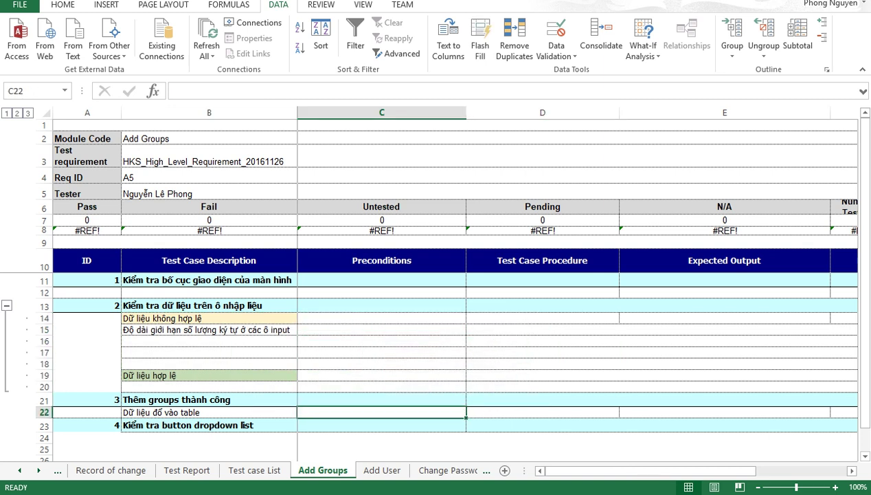
pyautogui.click(382, 425)
pyautogui.rightClick(305, 427)
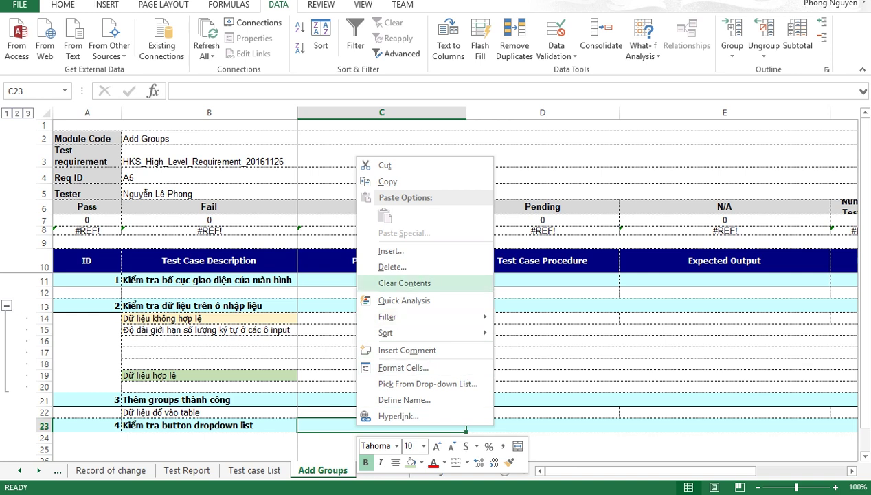
pyautogui.click(374, 248)
pyautogui.hotkey('alt', 'r')
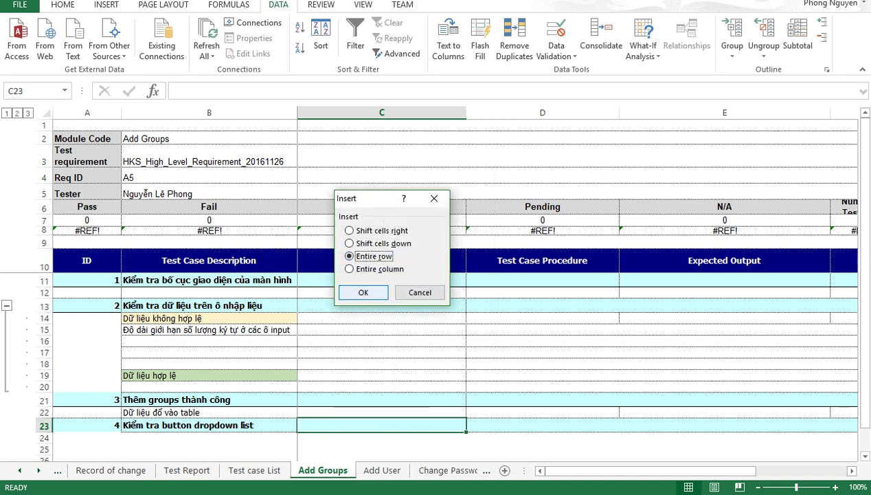
pyautogui.press('Return')
pyautogui.click(209, 424)
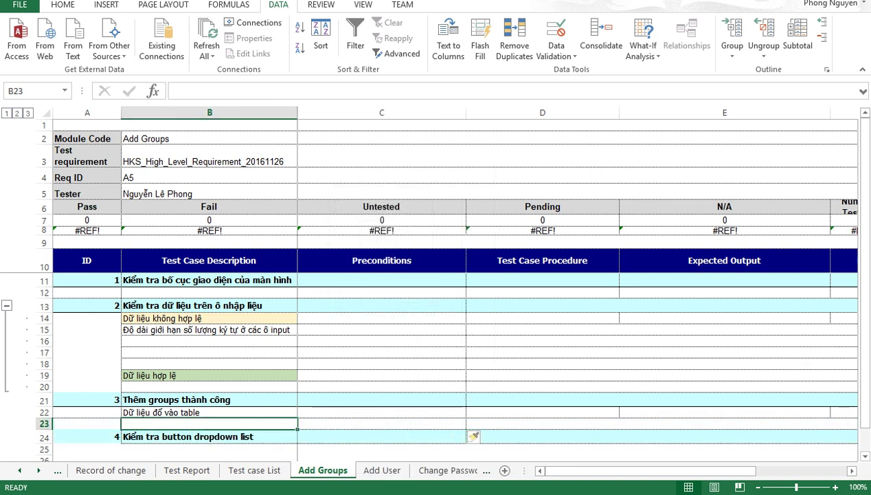
pyautogui.click(382, 424)
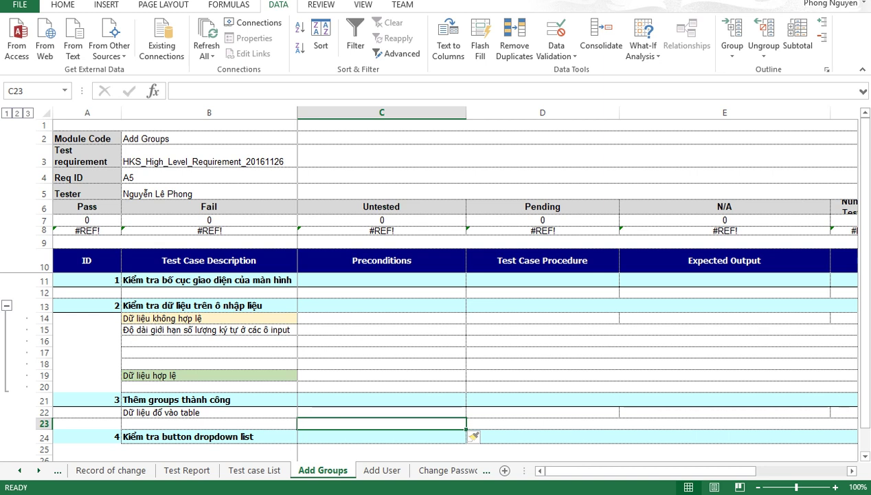
pyautogui.click(382, 364)
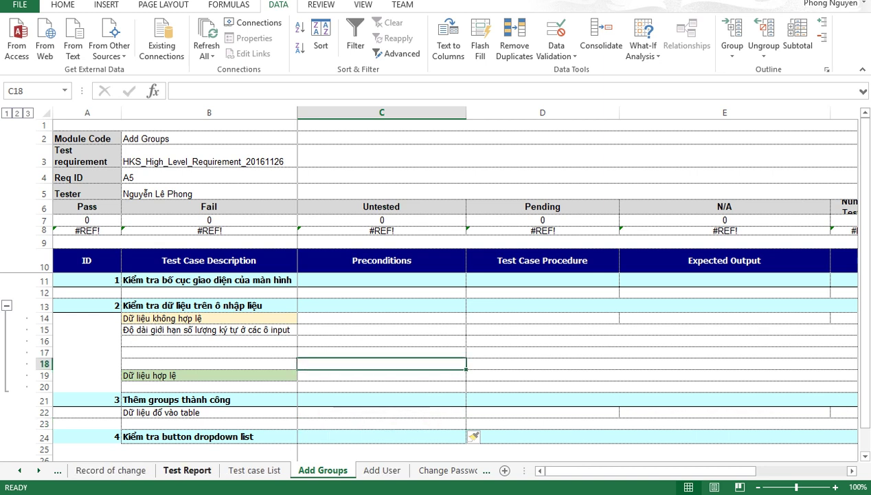
pyautogui.click(382, 387)
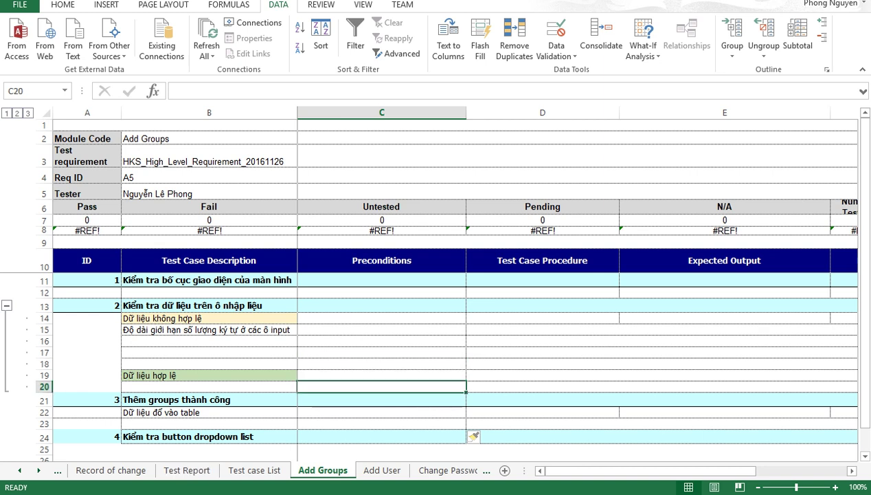
pyautogui.click(381, 364)
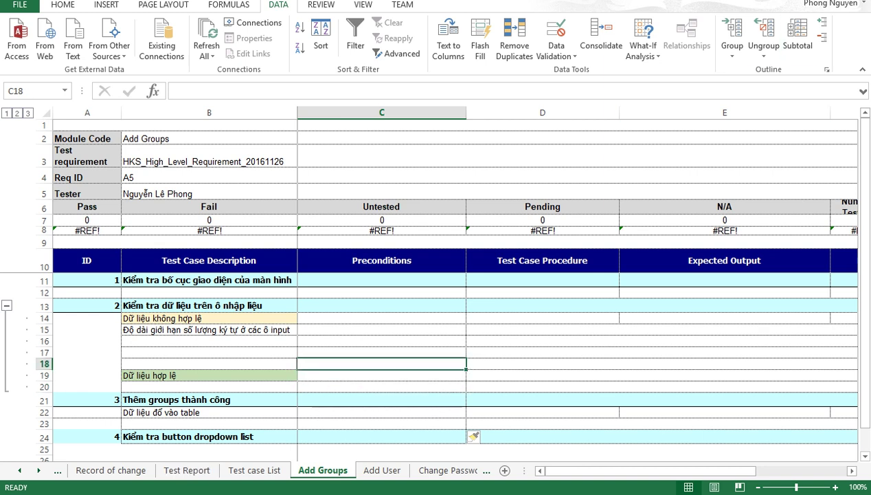
pyautogui.hotkey('alt', 'Tab')
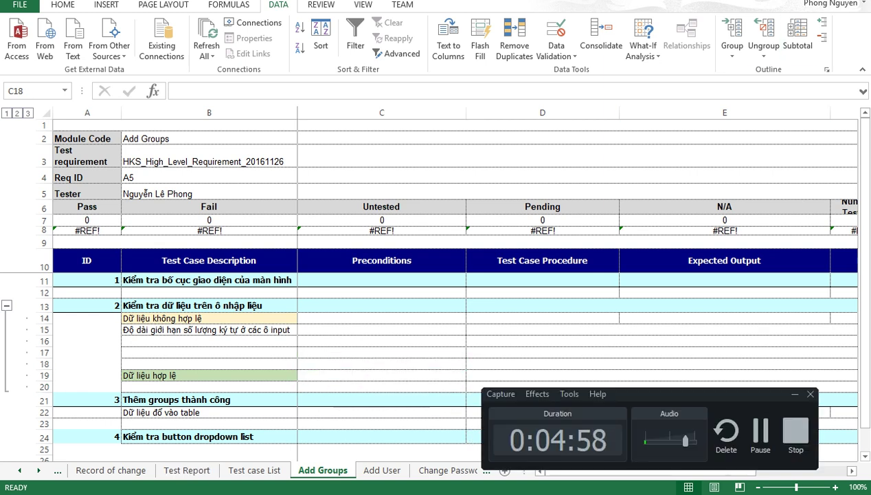